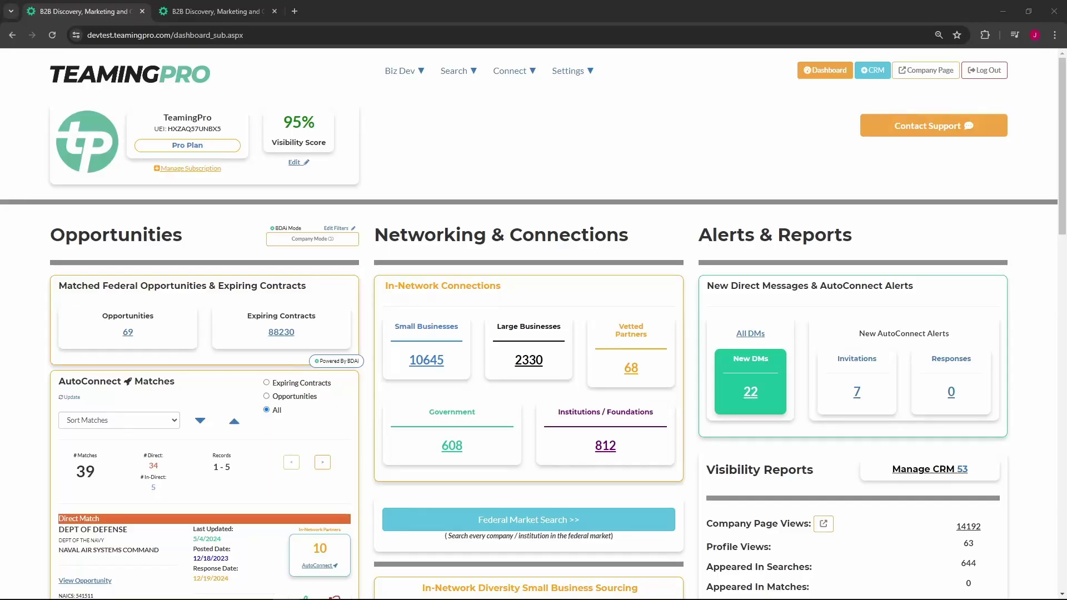
Open the Local Boost dashboard, toggle to the 94 archived boosts, then back to active.
mouse_move(510, 71)
click(527, 148)
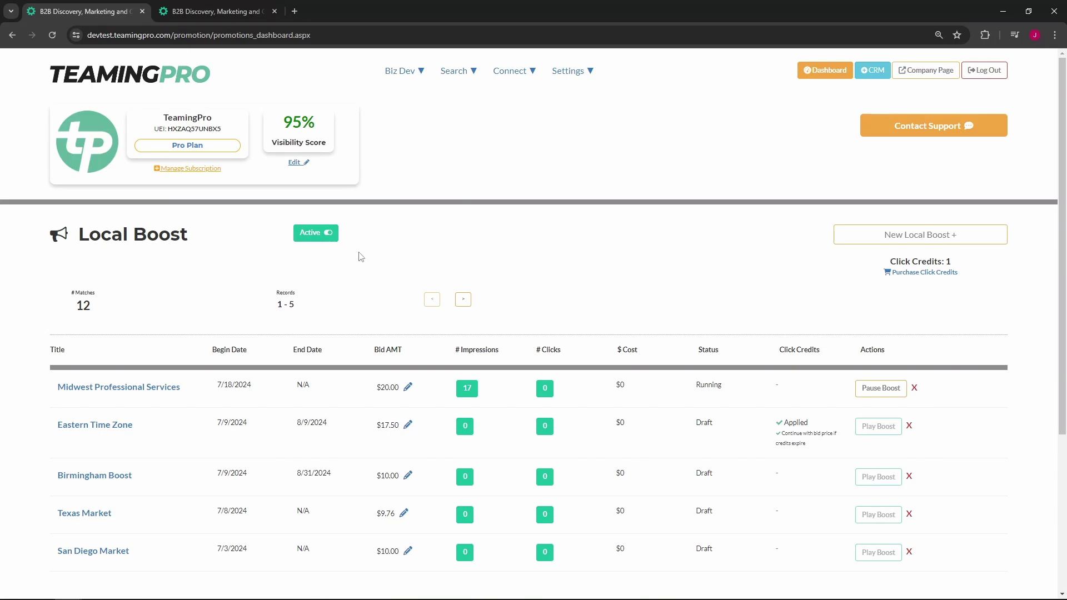
click(319, 237)
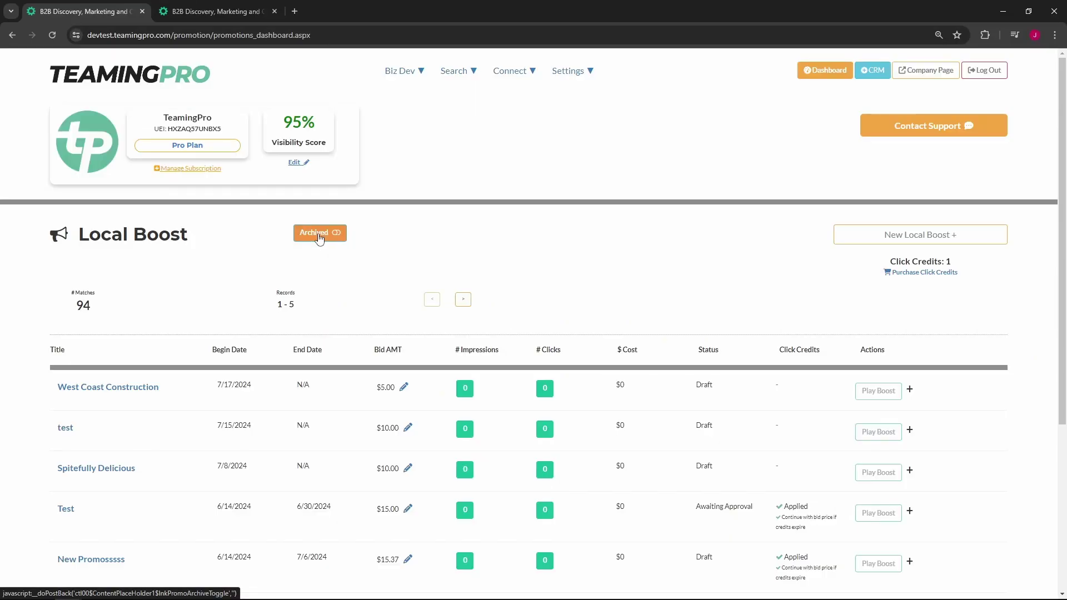
click(319, 237)
Begin a new local boost titled 'New', then cancel the promotion and close its tab.
click(920, 234)
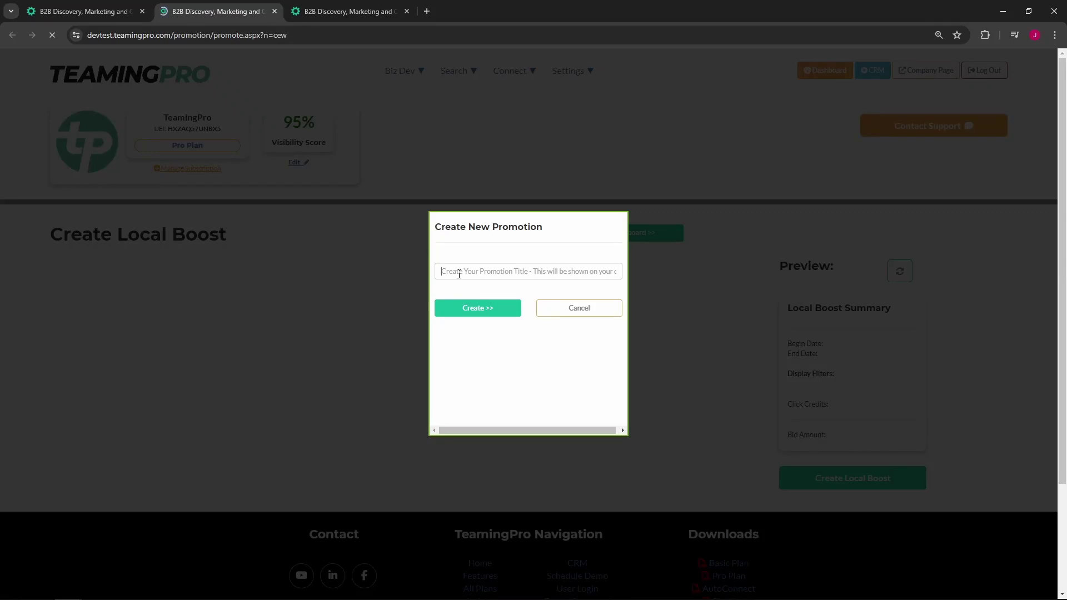
click(459, 274)
text(New Boost)
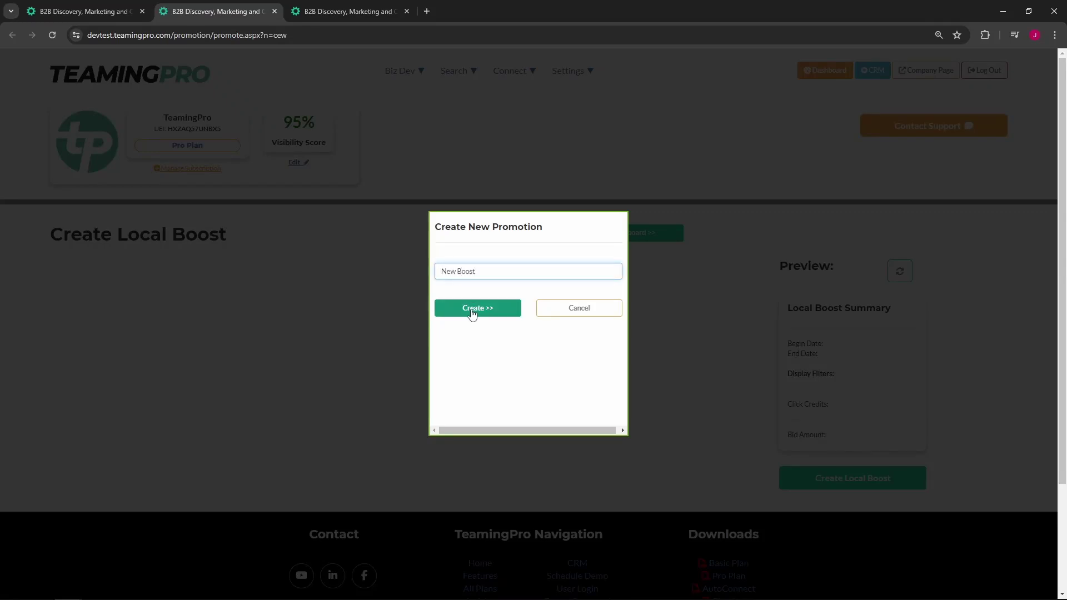
click(571, 307)
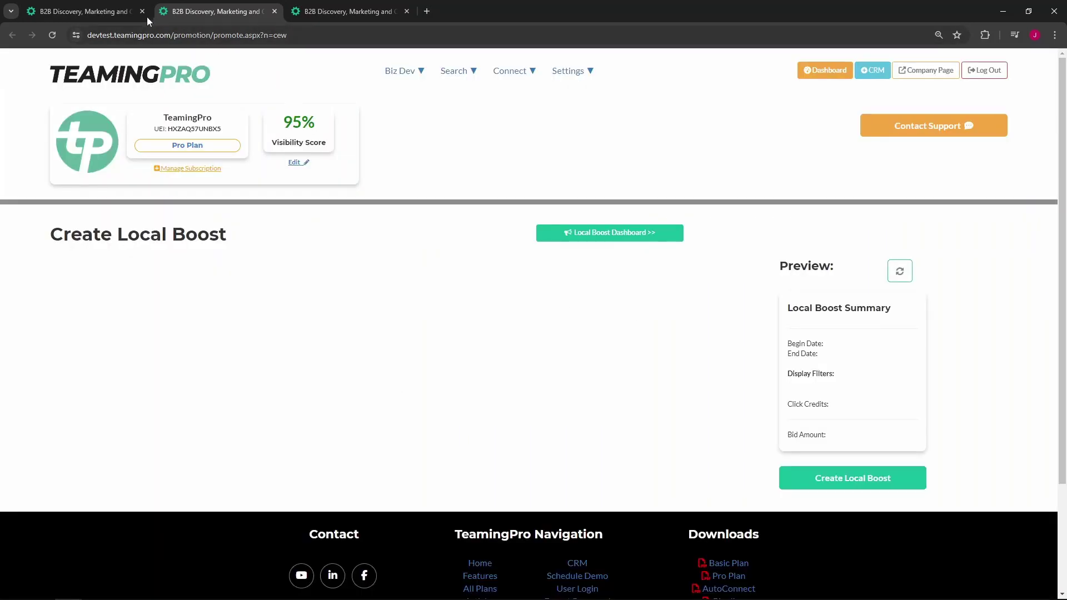
click(275, 11)
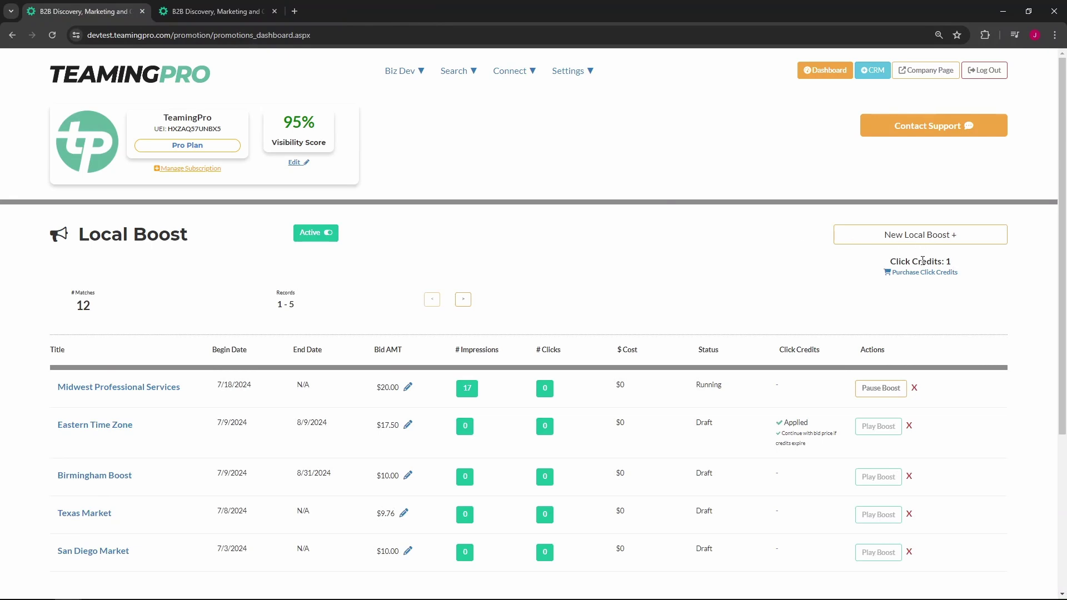
click(900, 273)
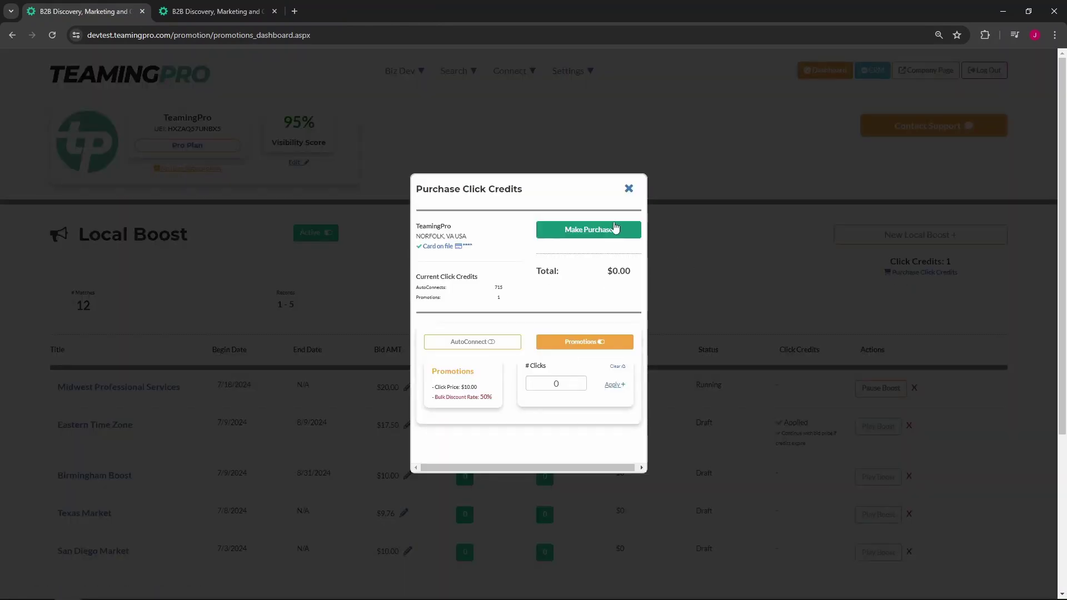
click(628, 190)
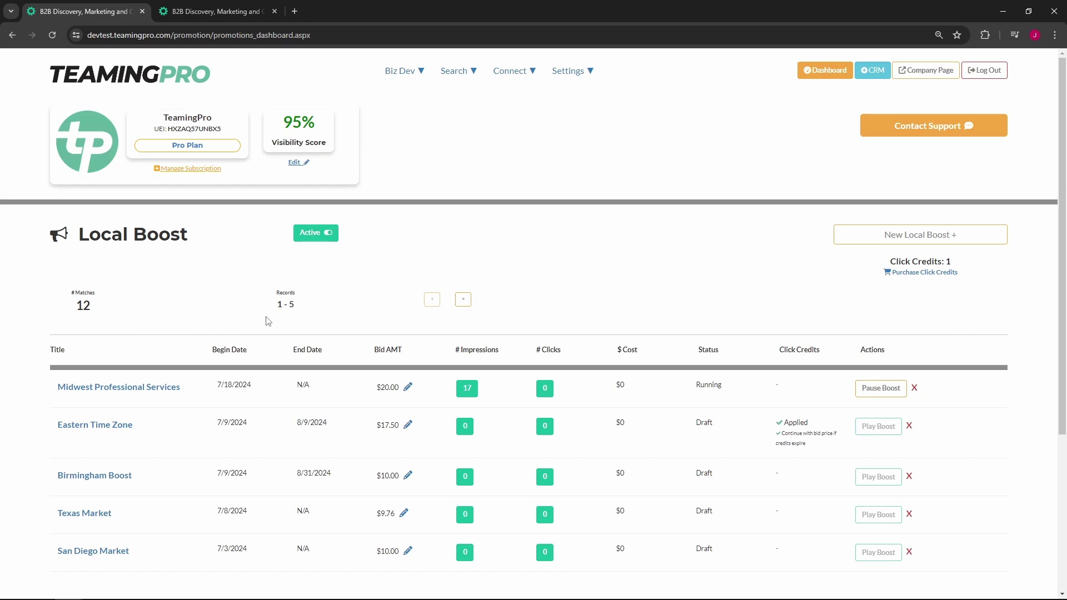
Page forward, back, then forward again to list active boosts 6–10.
click(466, 305)
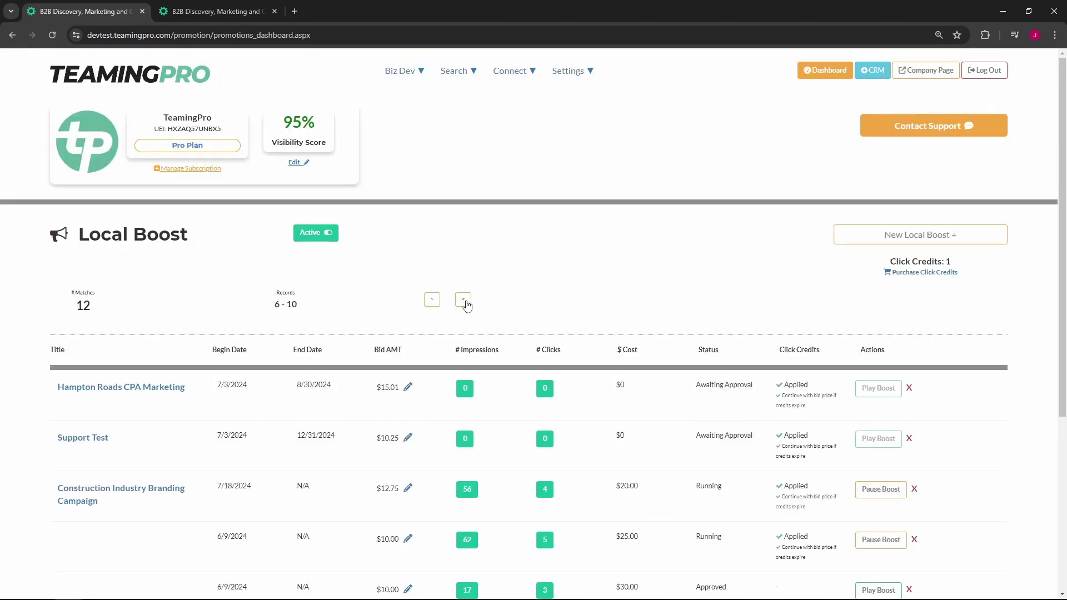
click(432, 299)
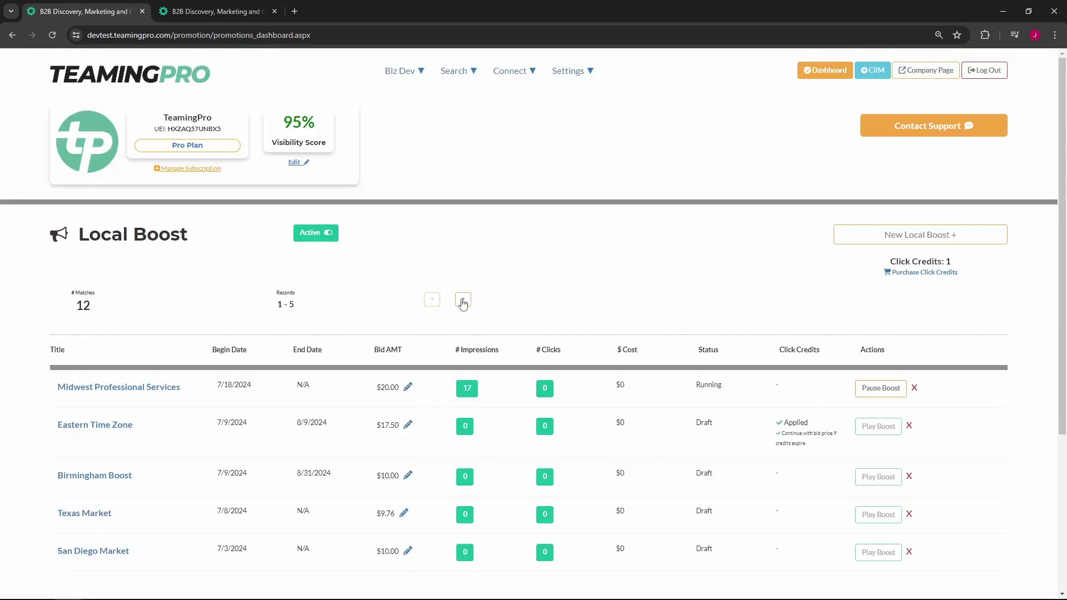
click(463, 301)
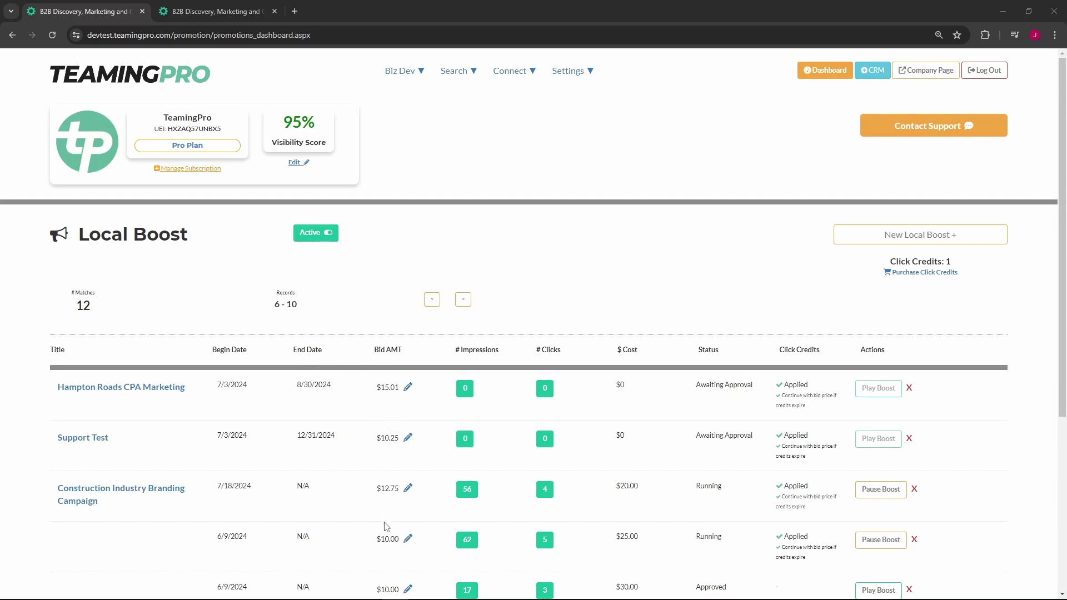
Change the Support Test bid amount to $10.50 and save it.
click(408, 437)
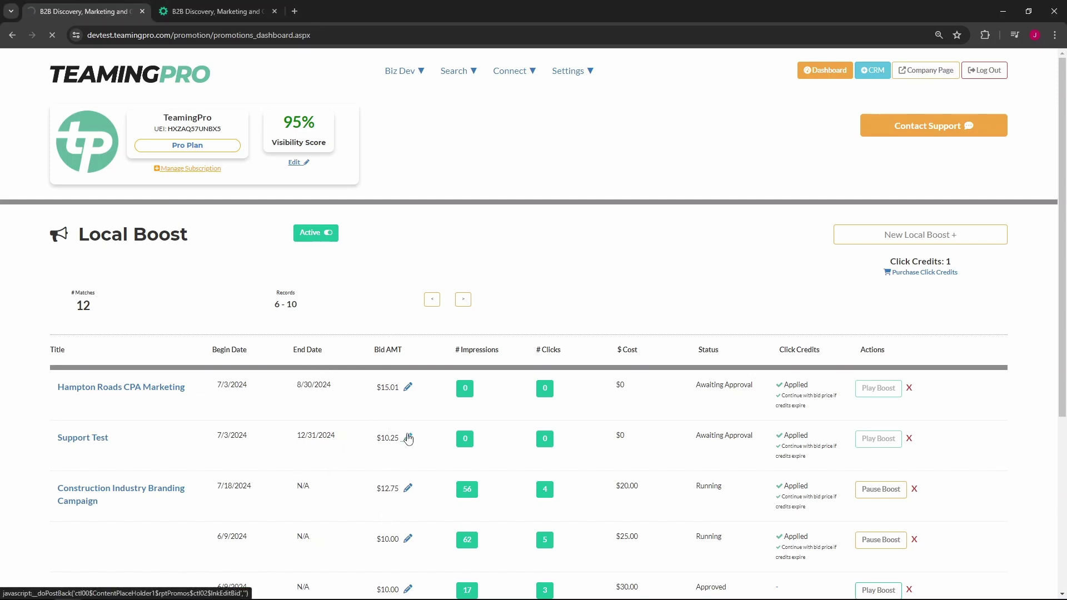
click(405, 440)
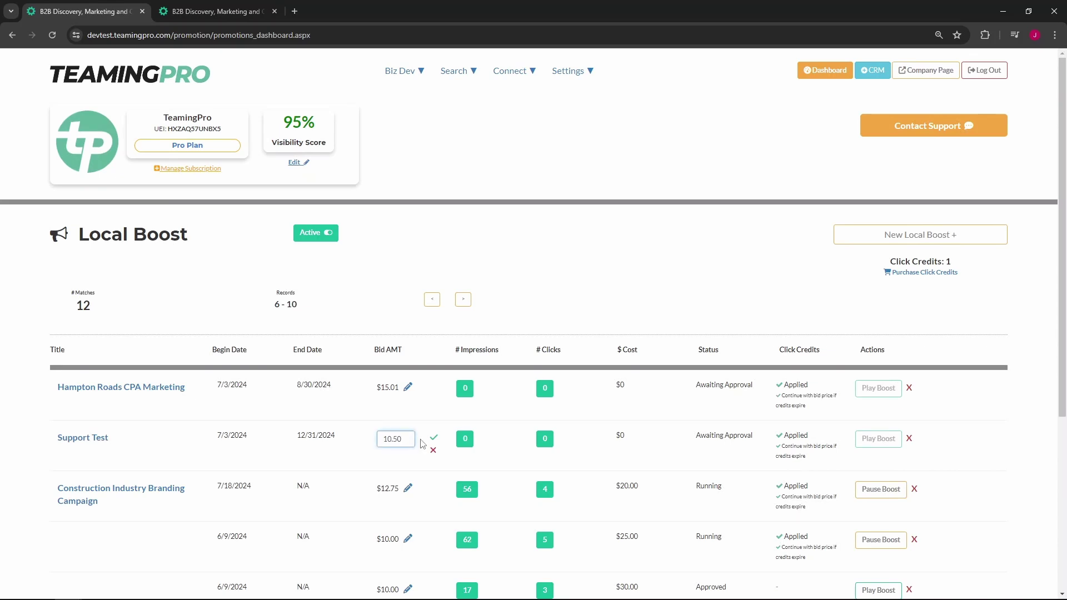
text(50)
click(434, 439)
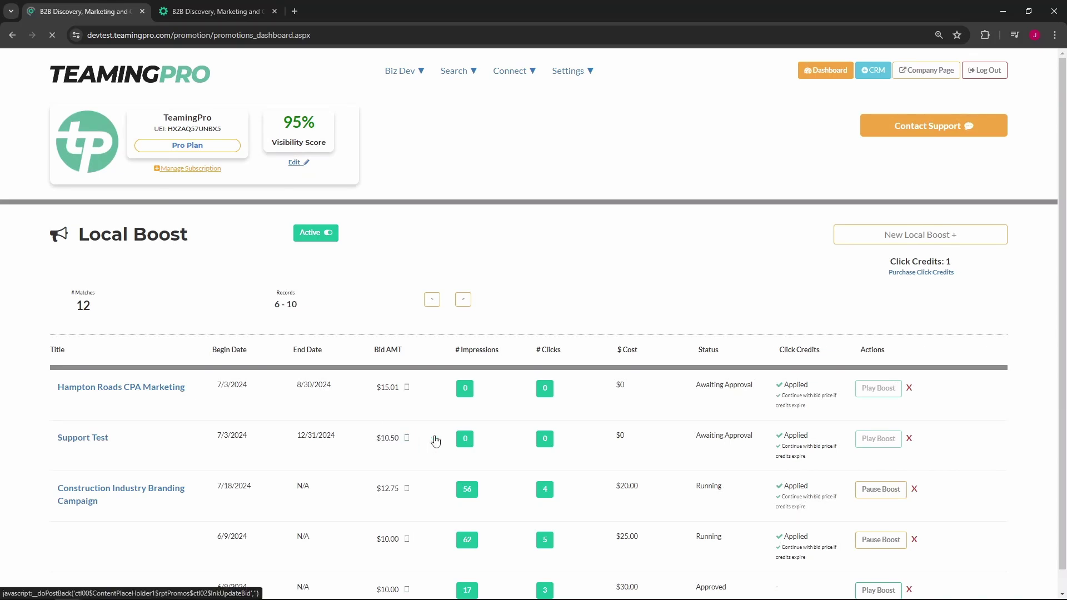
scroll(435, 438, down, 2)
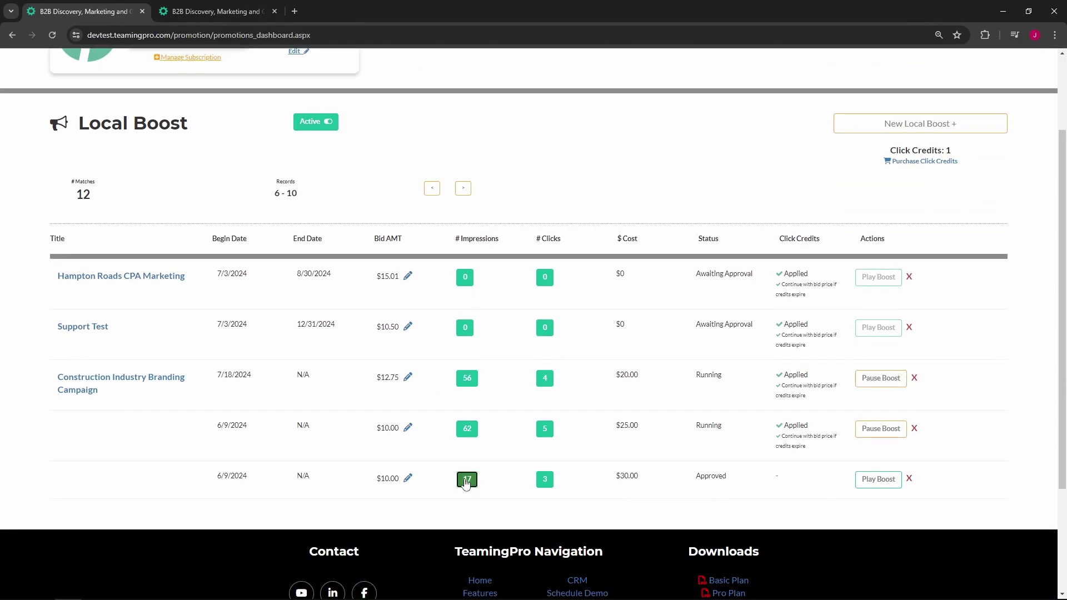
click(466, 481)
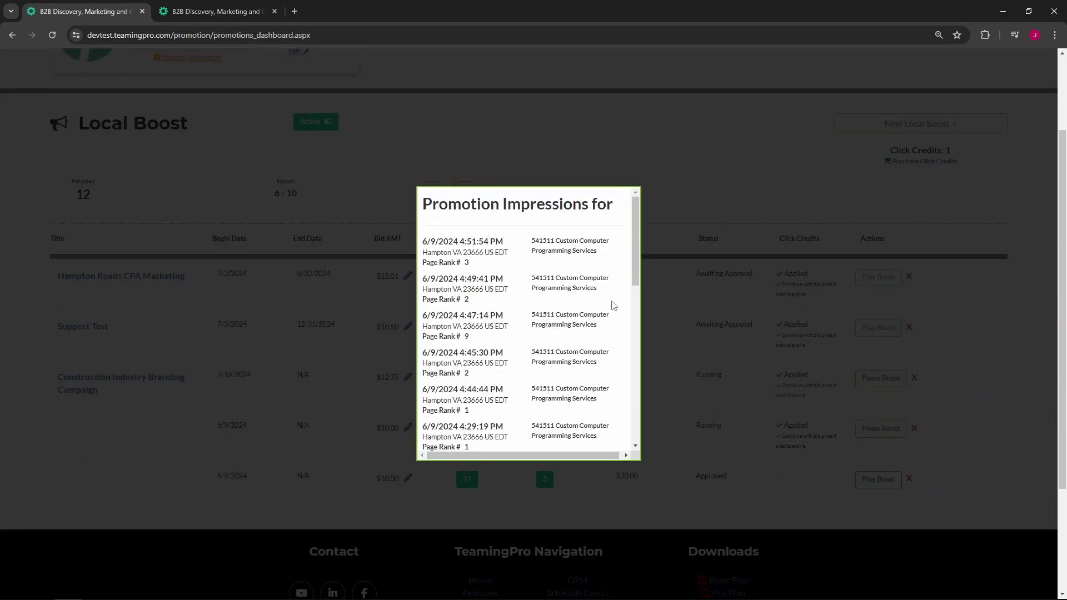
drag(635, 275, 635, 428)
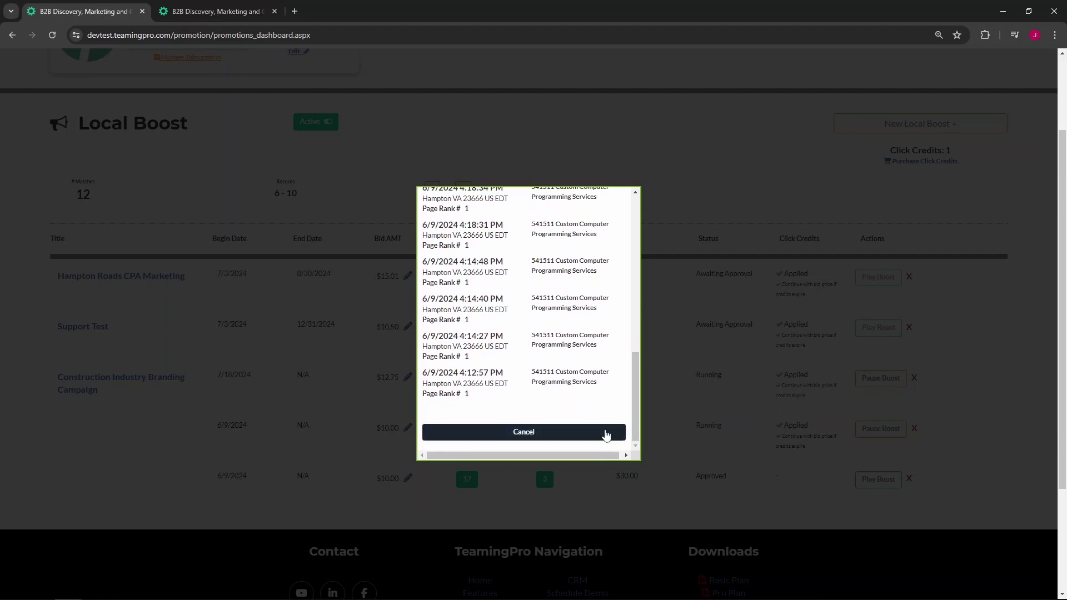
click(526, 443)
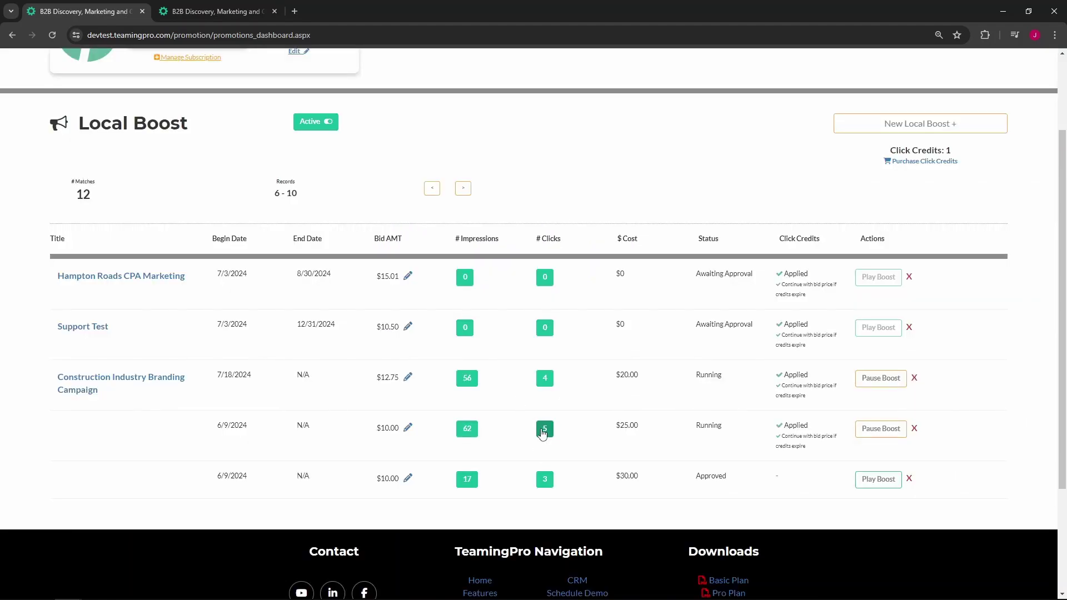
View the click records for the running 6/9/2024 boost, then close the list.
click(545, 429)
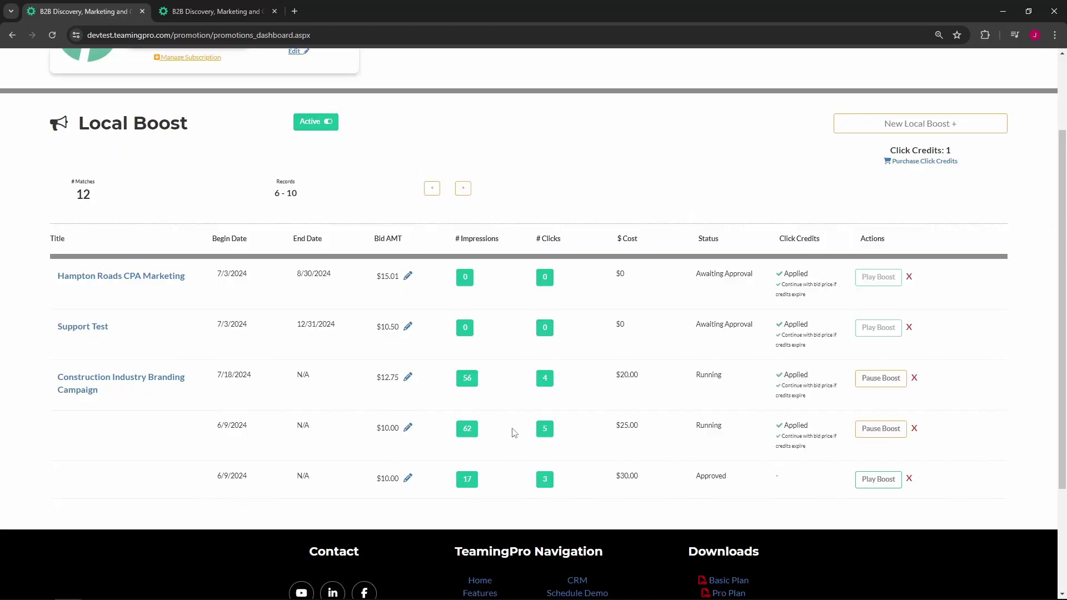
click(644, 314)
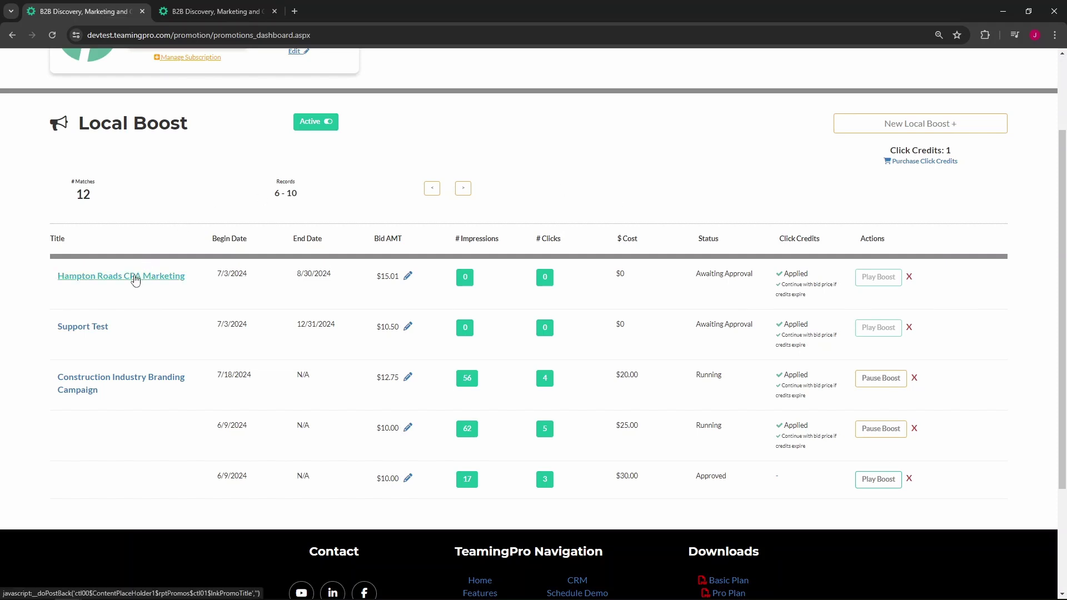
Open the Hampton Roads CPA Marketing boost's Create Local Boost page and scroll through it.
click(135, 278)
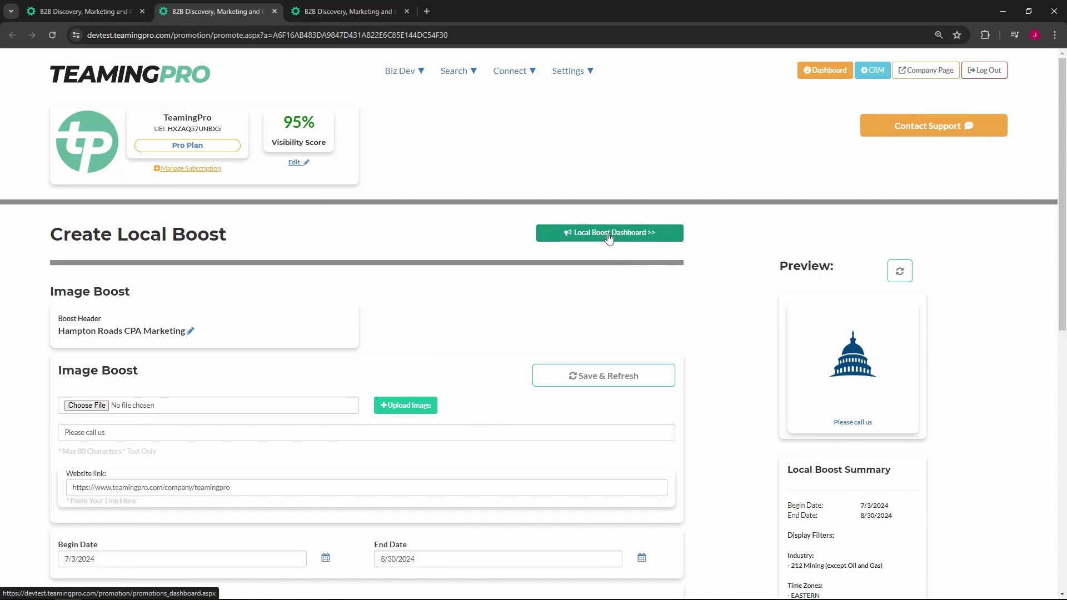
scroll(321, 276, down, 1)
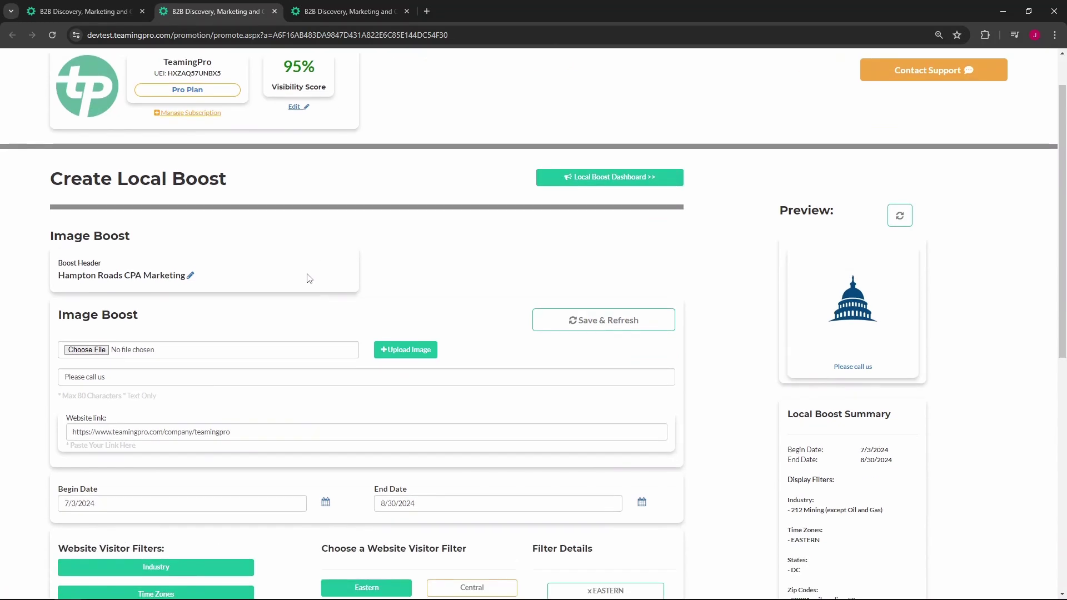
Remove ' Marketing' from the boost header so it reads 'Hampton Roads CPA', and save.
click(192, 278)
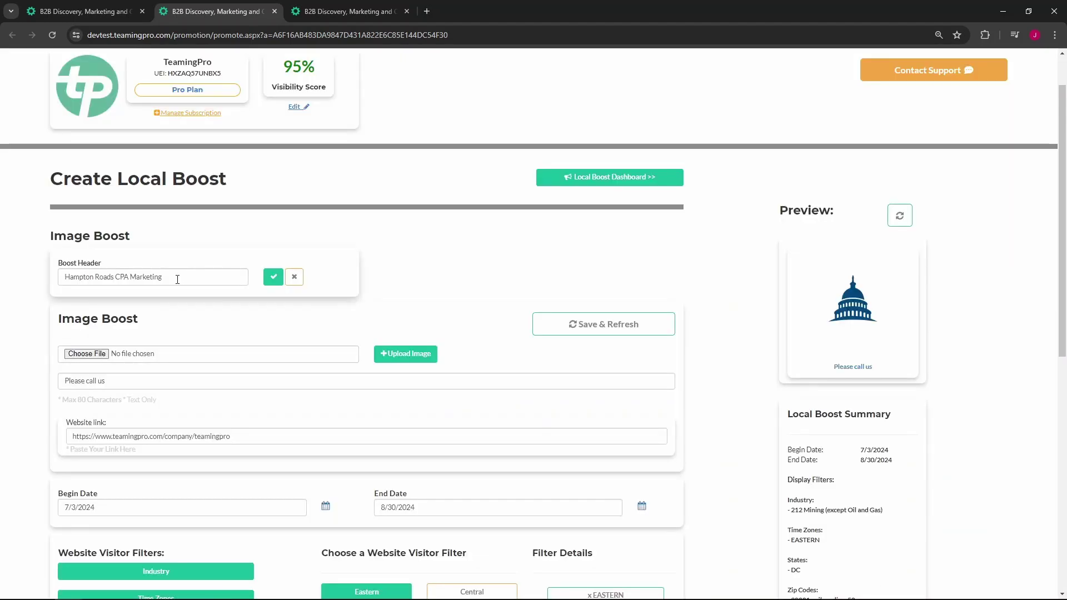
click(177, 279)
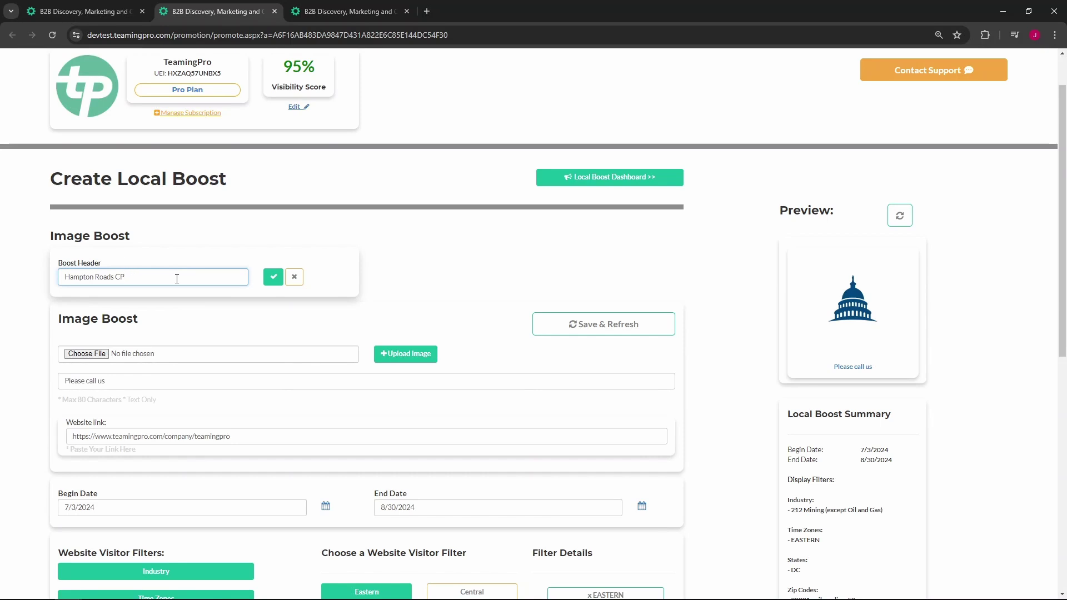
click(270, 277)
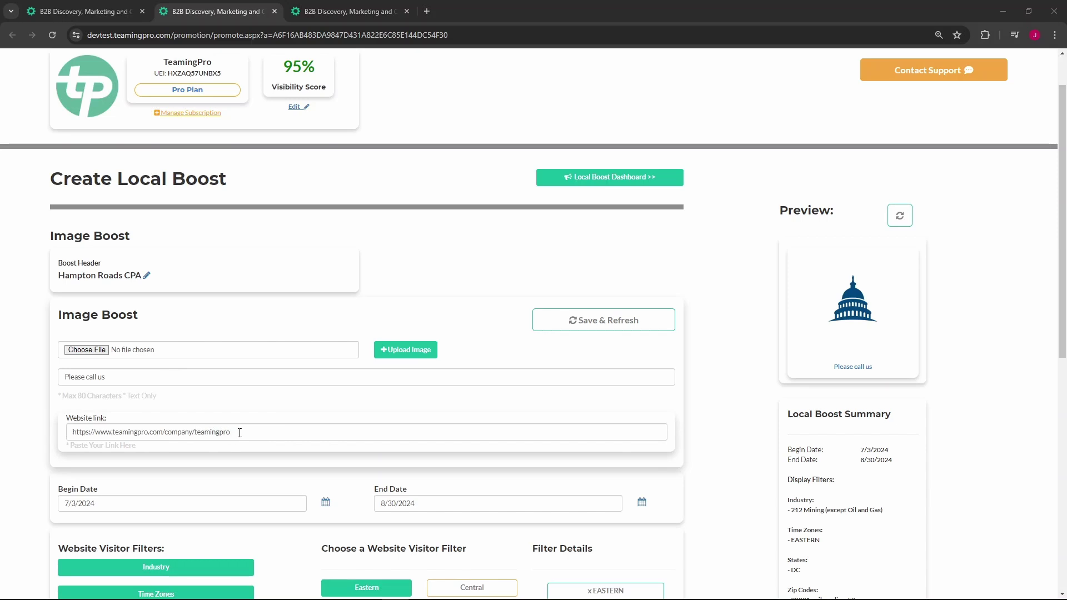
drag(1064, 240, 1065, 364)
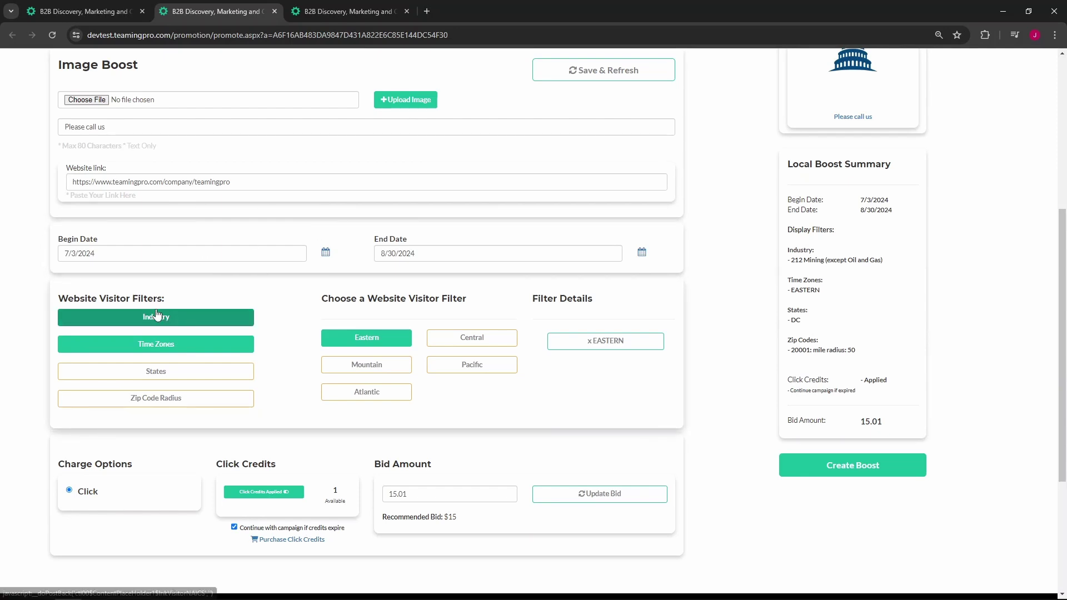
Inspect the Industry, Time Zones, States and Zip Code Radius (20001, 50 miles) filters.
drag(172, 302, 56, 300)
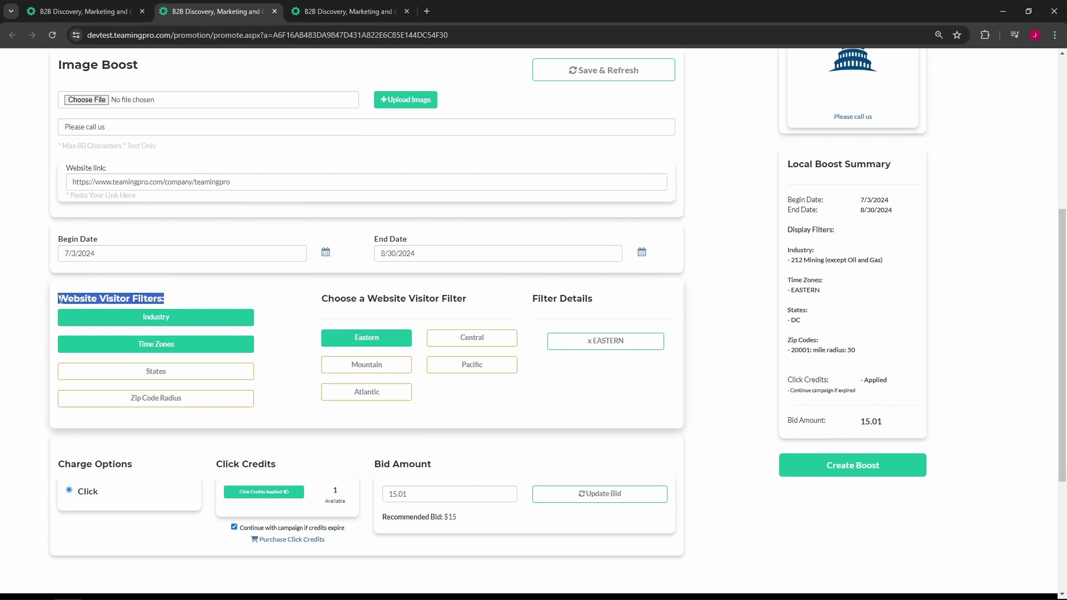
click(172, 319)
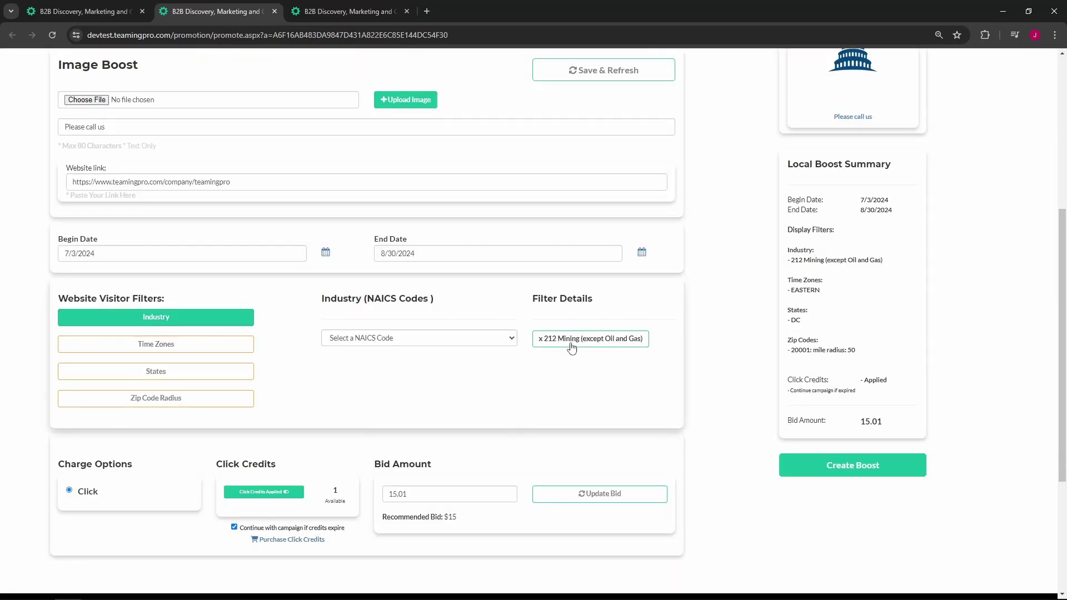
click(169, 345)
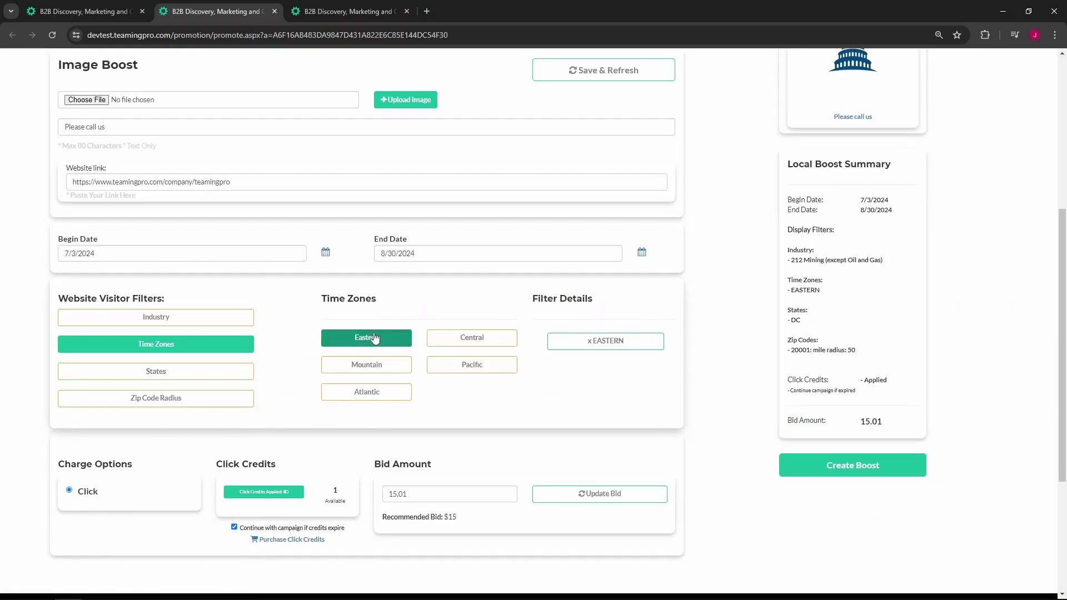
click(169, 375)
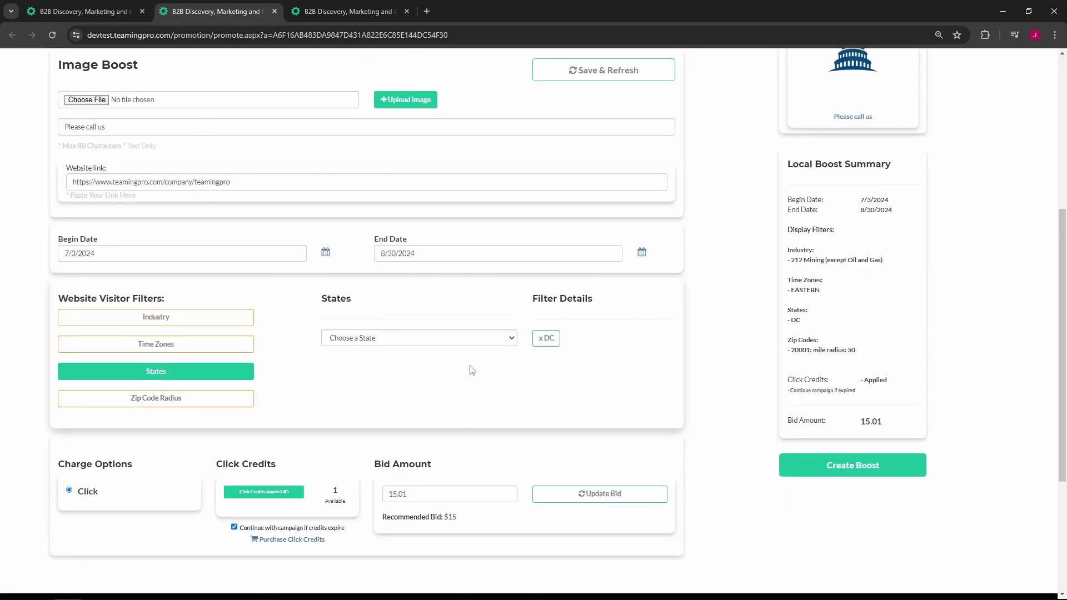
click(195, 398)
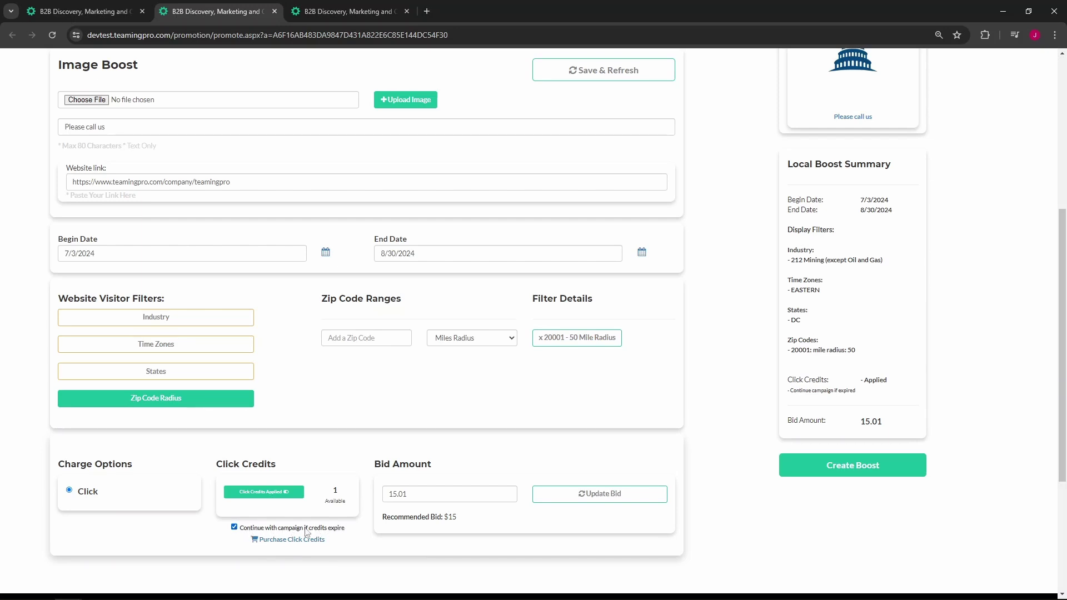
Update the bid amount to 15.25 and save the boost with Create Boost.
click(418, 494)
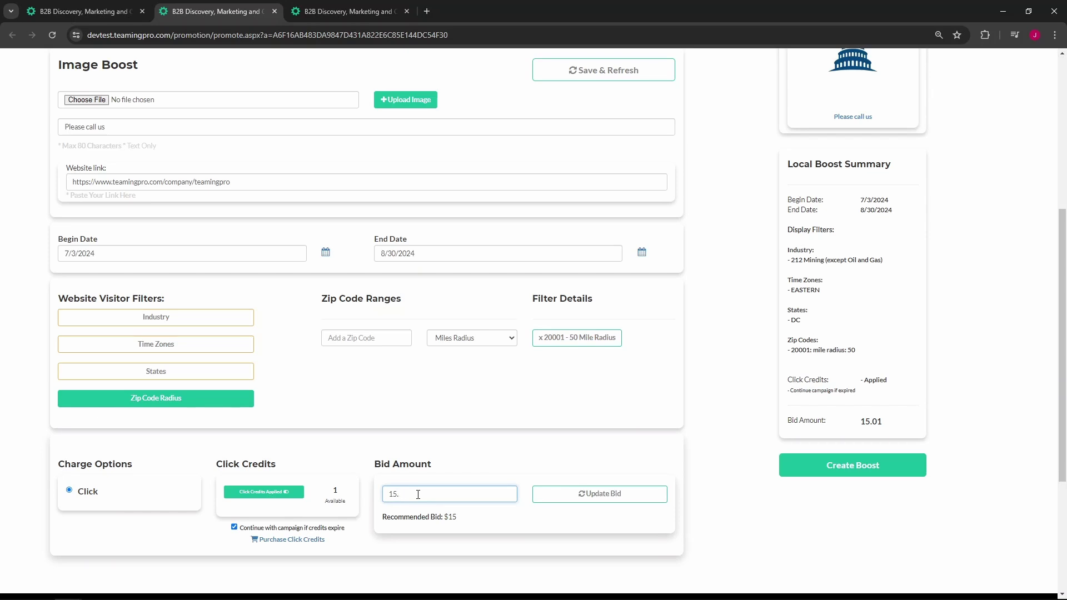
text(25)
click(574, 498)
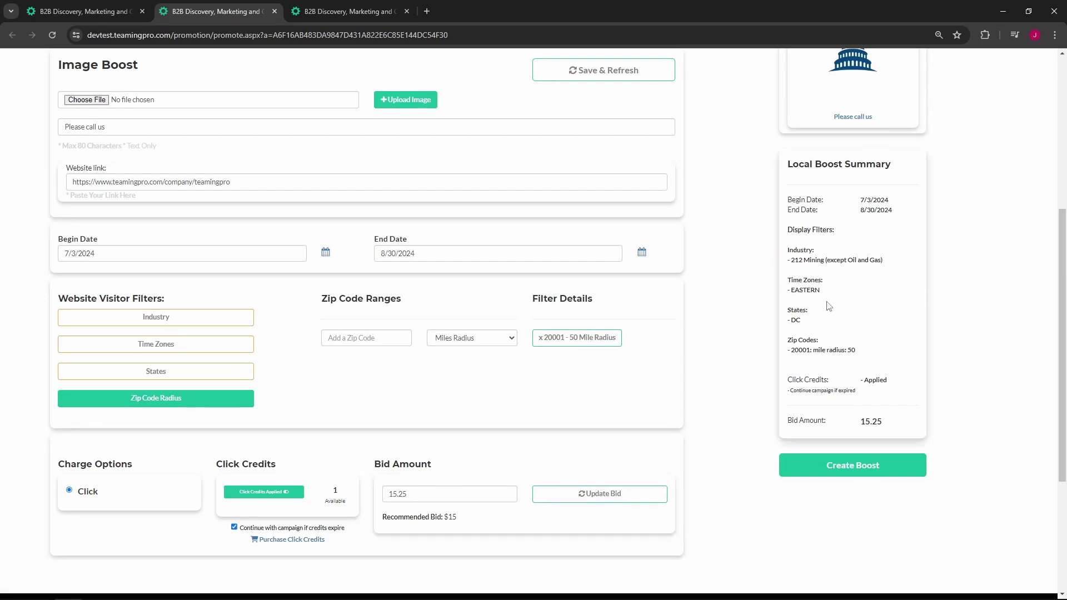
click(843, 469)
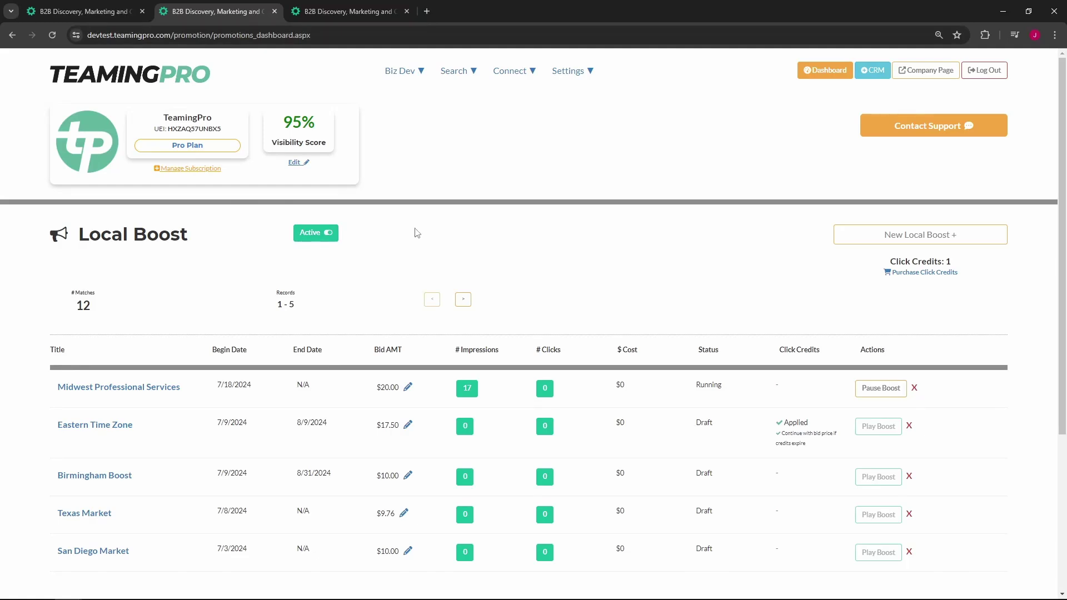
View boosts 6–10 to confirm Hampton Roads CPA's $15.25 bid, then go to the AutoConnect opportunity.
click(463, 299)
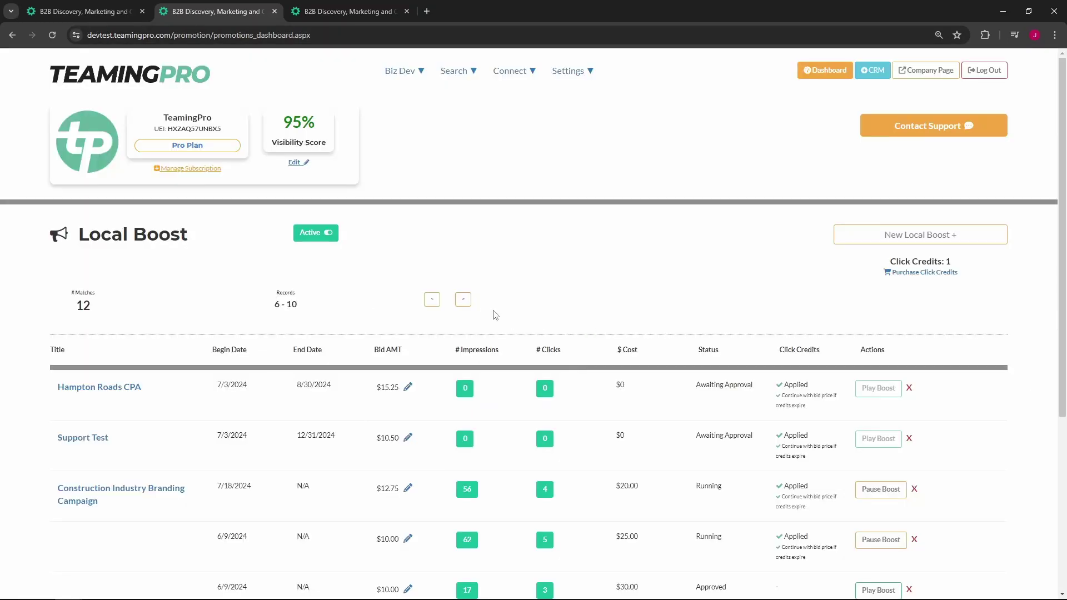
drag(693, 434, 755, 438)
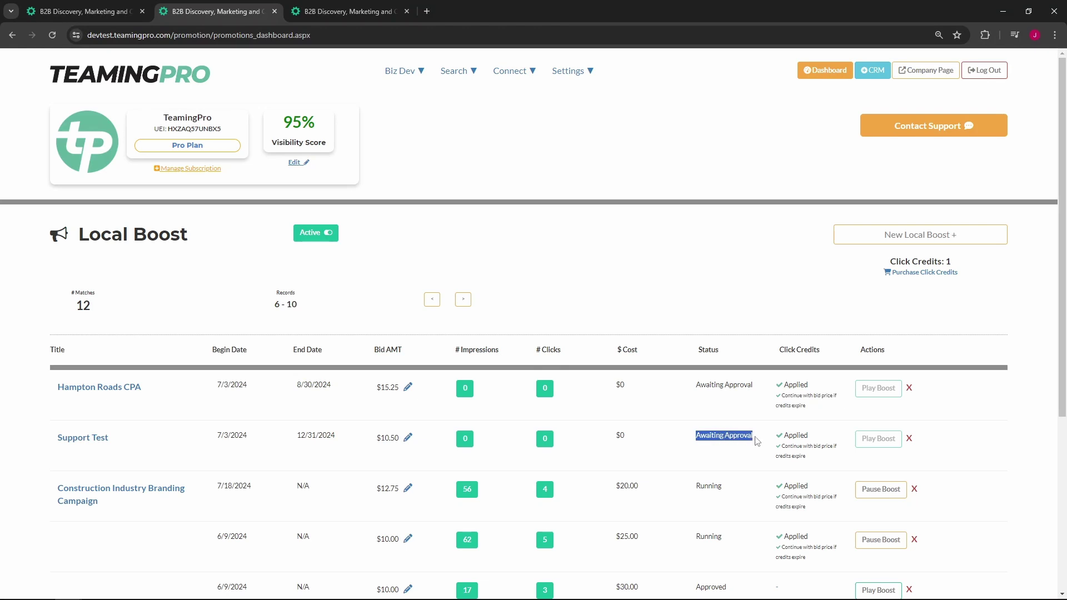
click(762, 434)
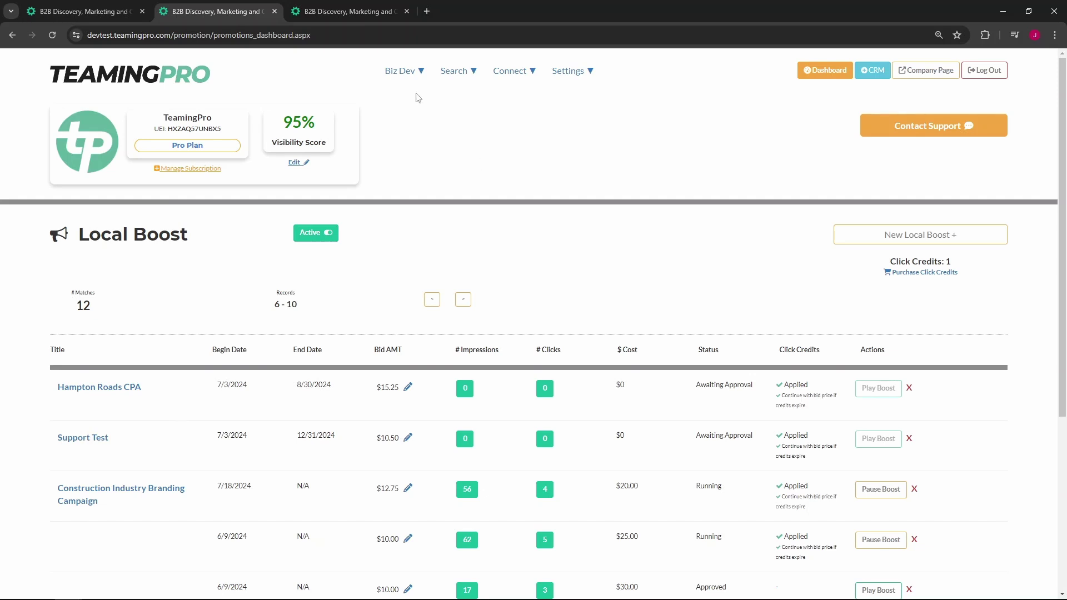
click(361, 11)
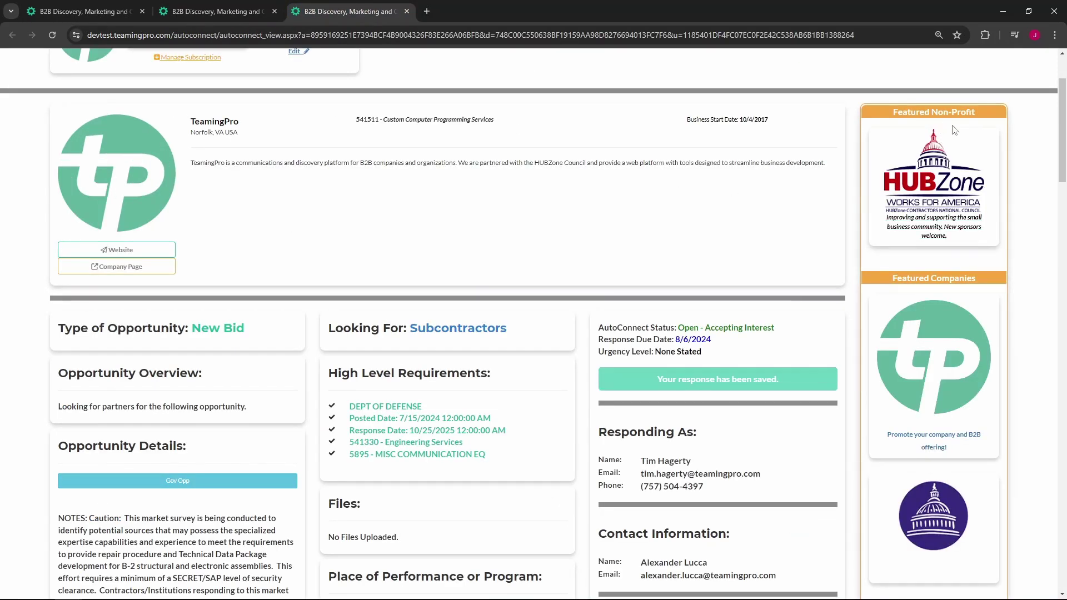
drag(1063, 121, 1062, 123)
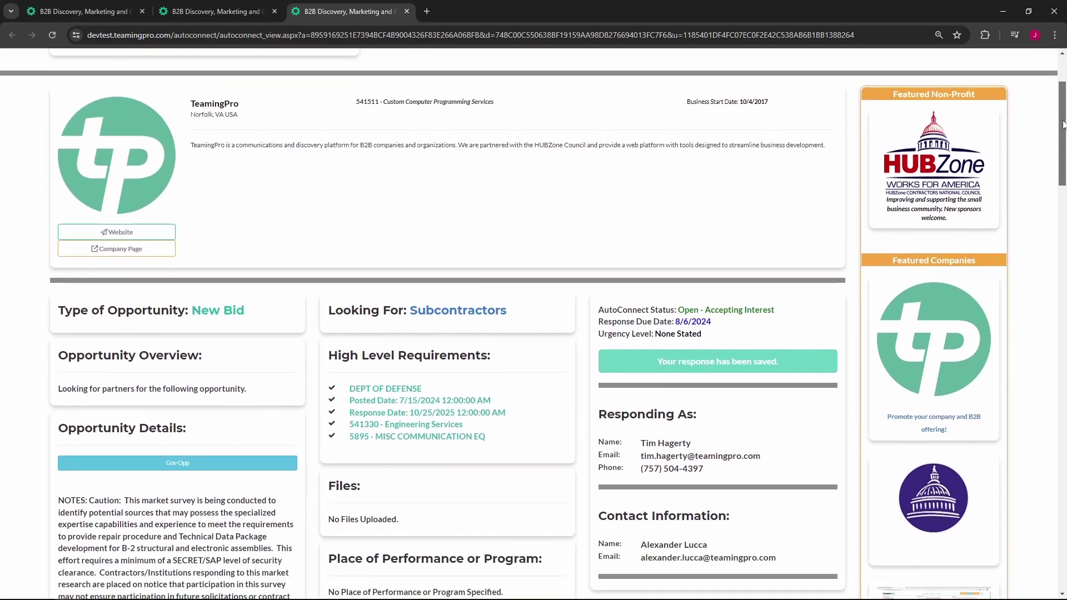